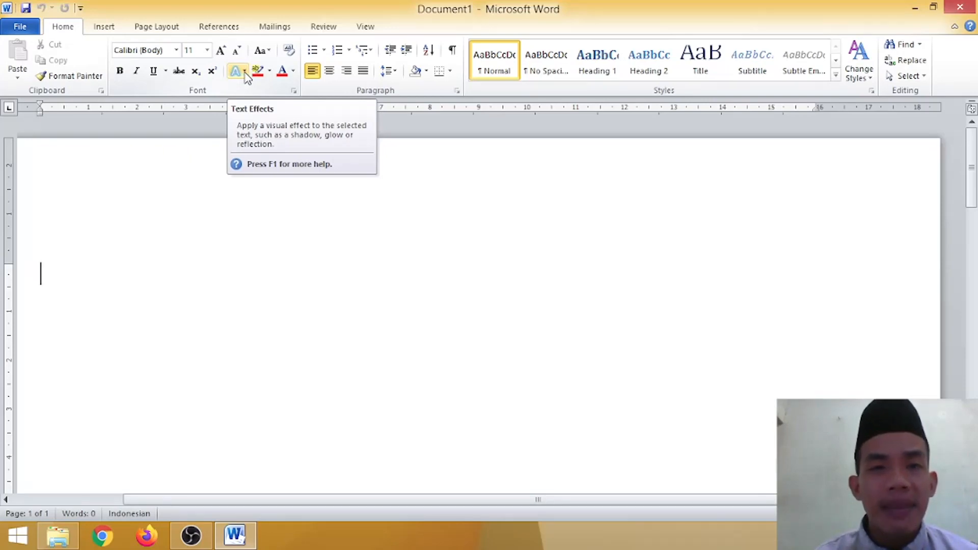
Step: Examine the text effect choices for outline, shadow, reflection and glow, including the outline weight options
{"action": "left_click", "coordinate": [245, 72]}
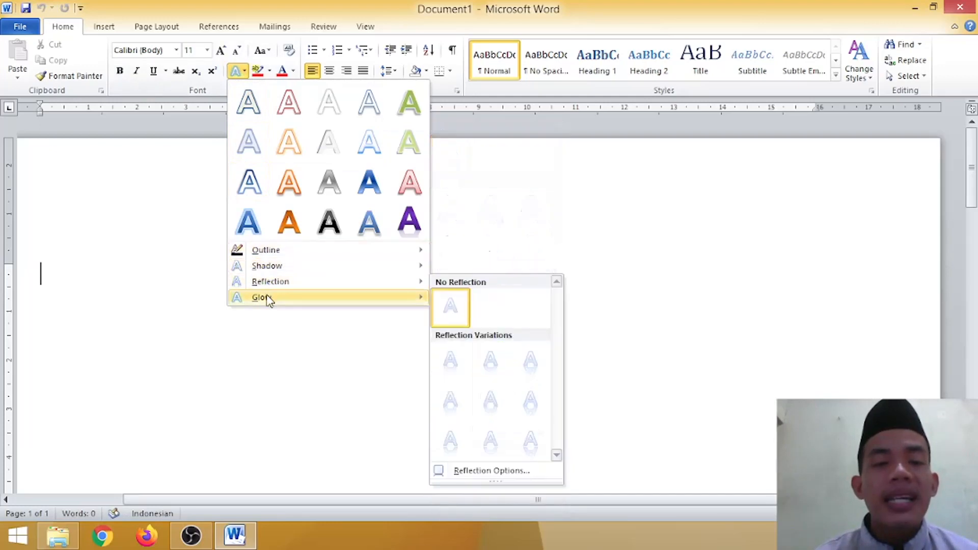
{"action": "mouse_move", "coordinate": [268, 299]}
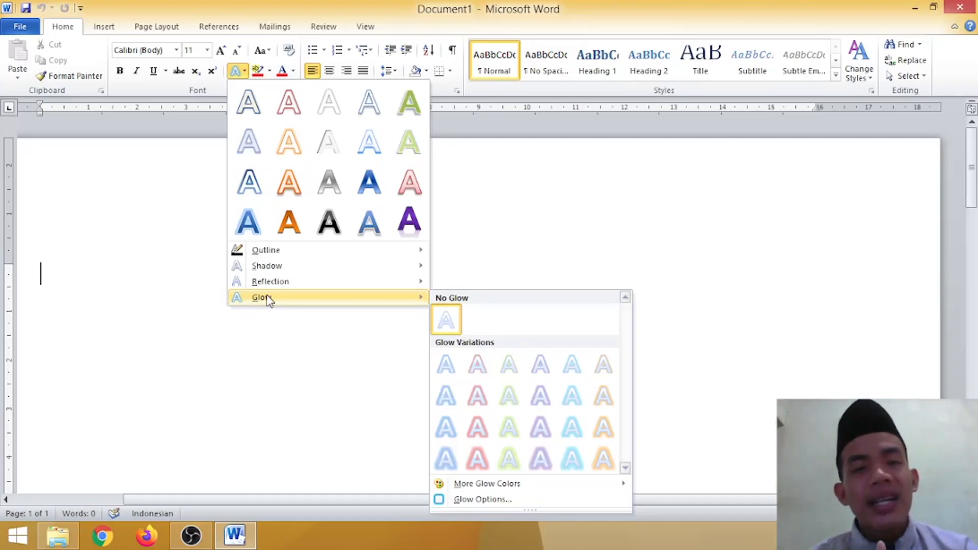
{"action": "mouse_move", "coordinate": [283, 254]}
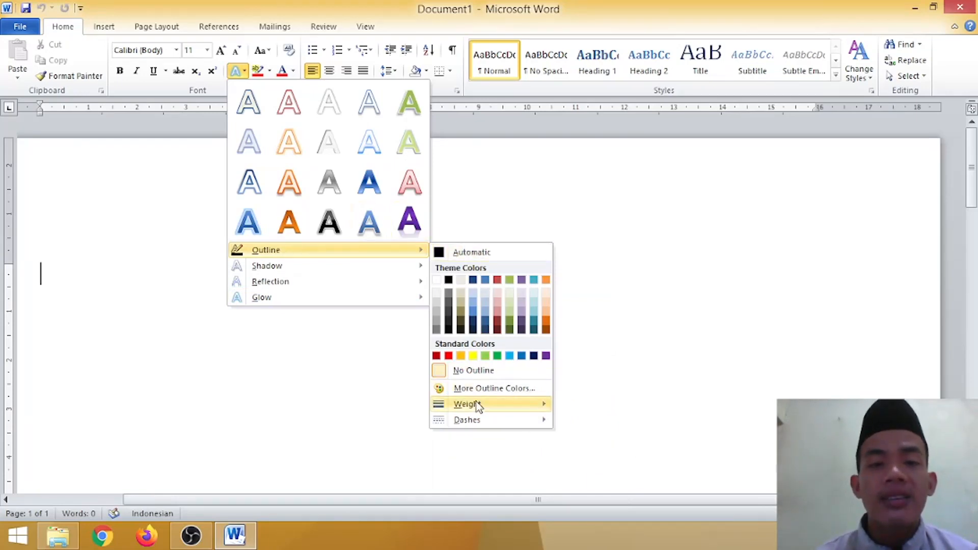
{"action": "mouse_move", "coordinate": [478, 410]}
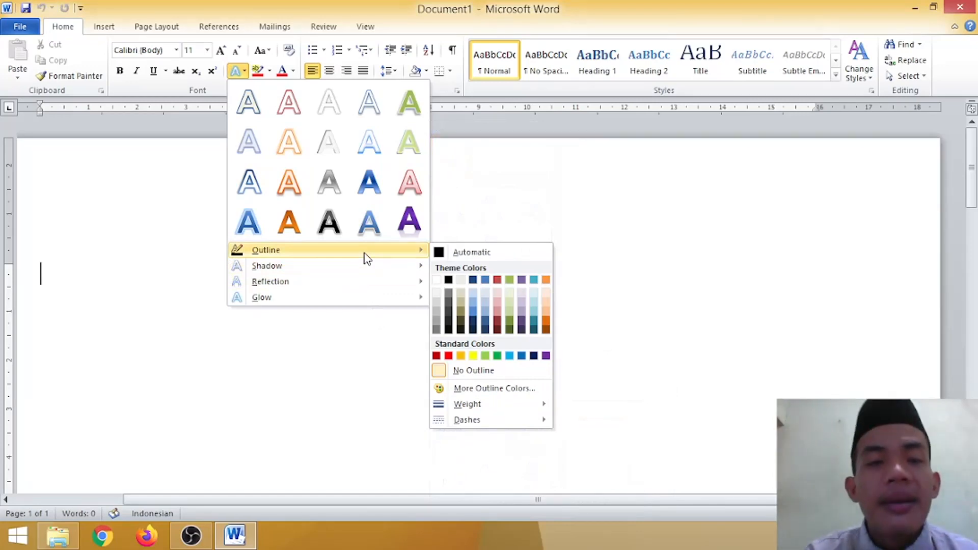
{"action": "mouse_move", "coordinate": [359, 273]}
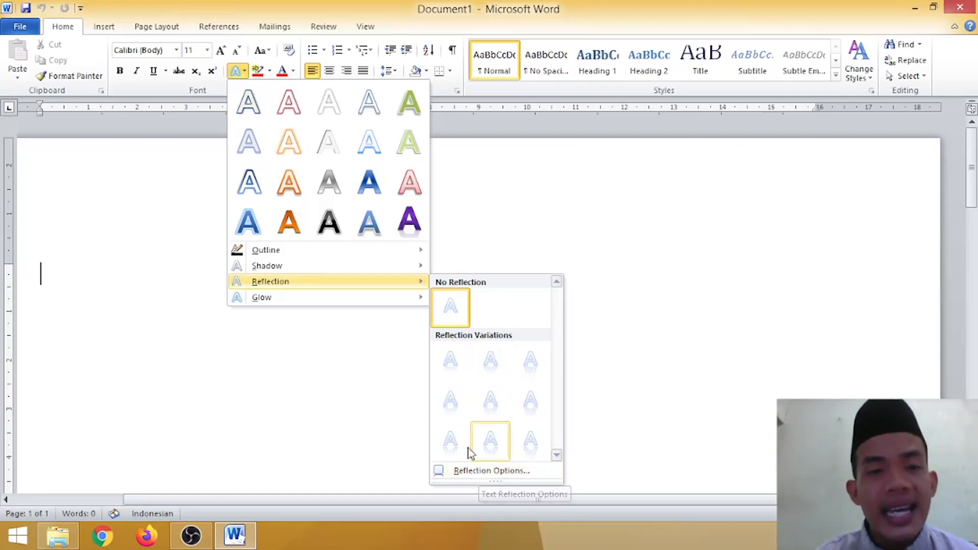
{"action": "mouse_move", "coordinate": [298, 303]}
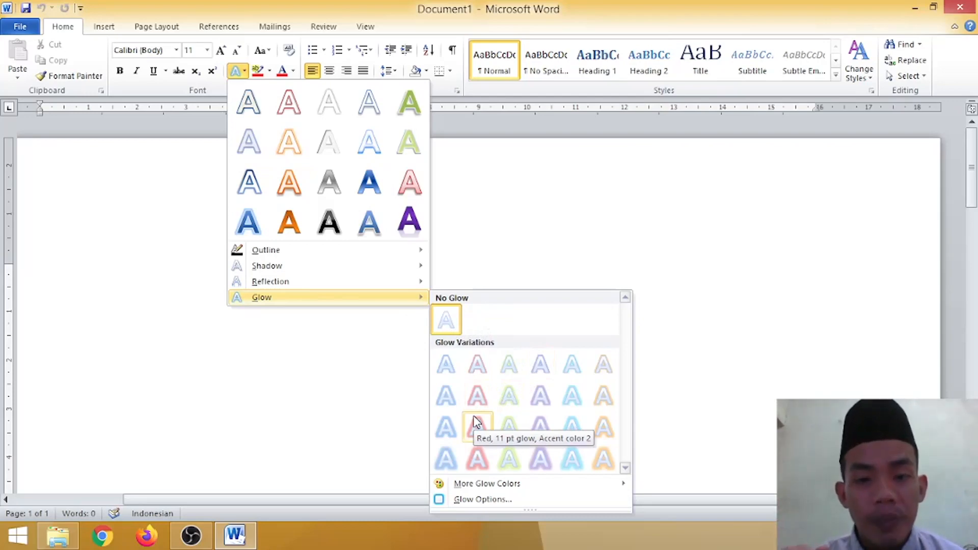
{"action": "mouse_move", "coordinate": [478, 484]}
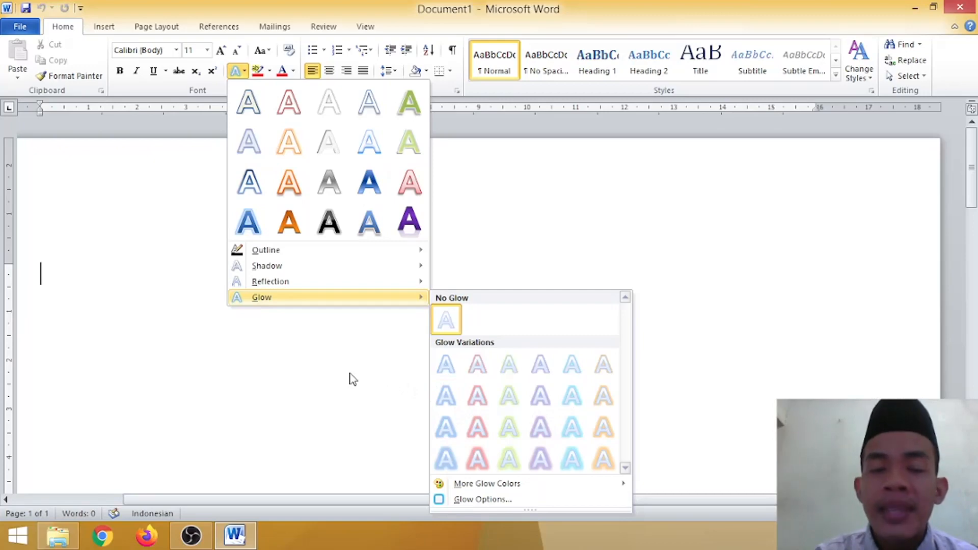
{"action": "left_click", "coordinate": [350, 374]}
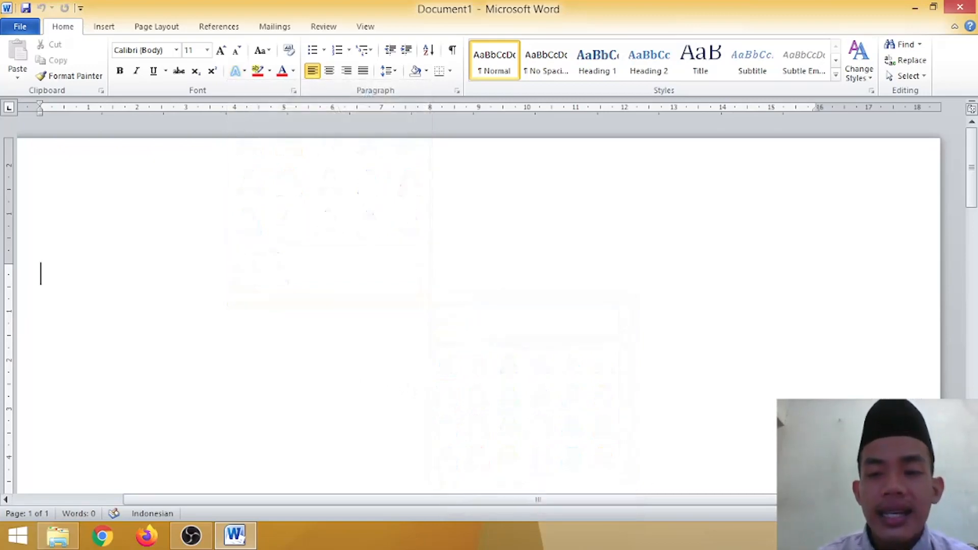
Step: Write the person's full name in capital letters at the start of the blank document
{"action": "left_click", "coordinate": [962, 513]}
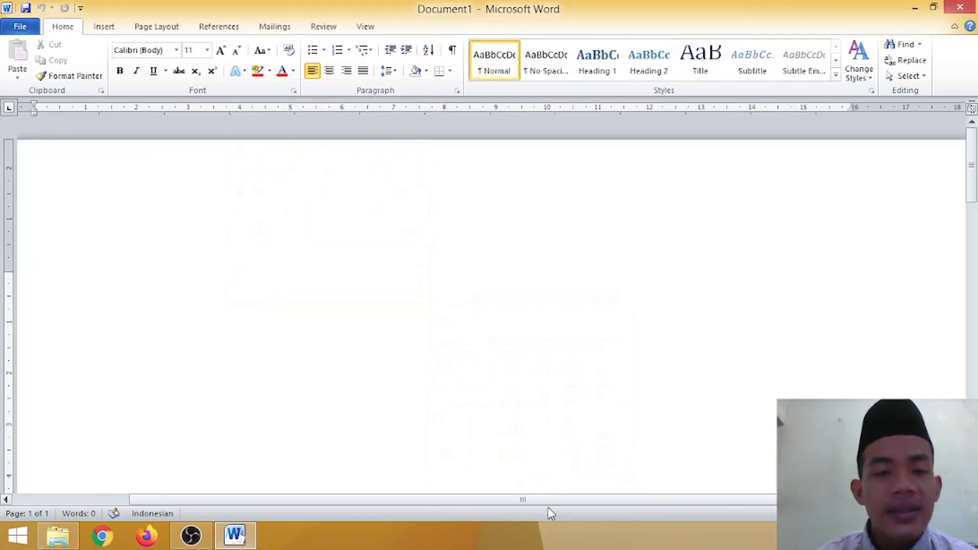
{"action": "left_click_drag", "start_coordinate": [541, 502], "coordinate": [417, 502]}
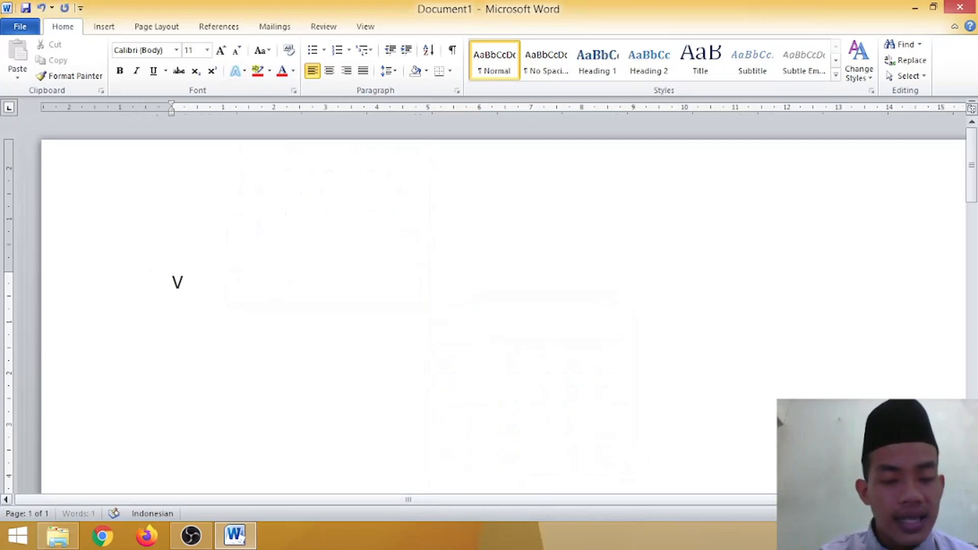
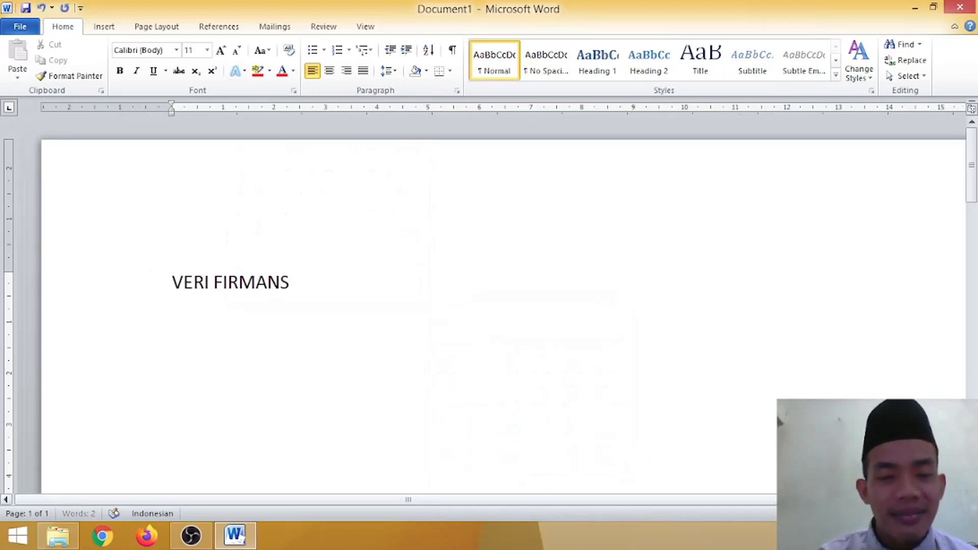
Step: Enlarge the whole name's text to font size 40
{"action": "key", "text": "ctrl+a"}
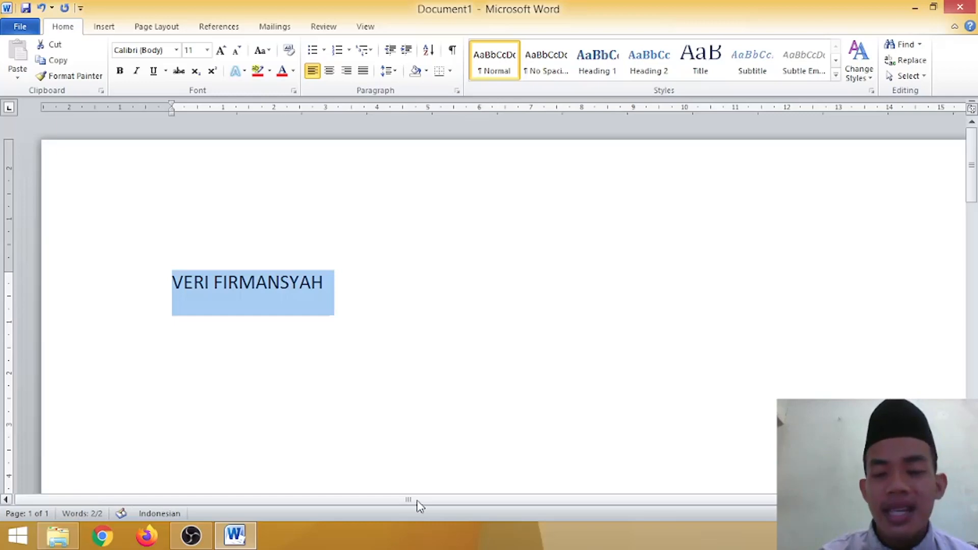
{"action": "key", "text": "ctrl+bracketright"}
{"action": "key", "text": "ctrl+bracketright"}
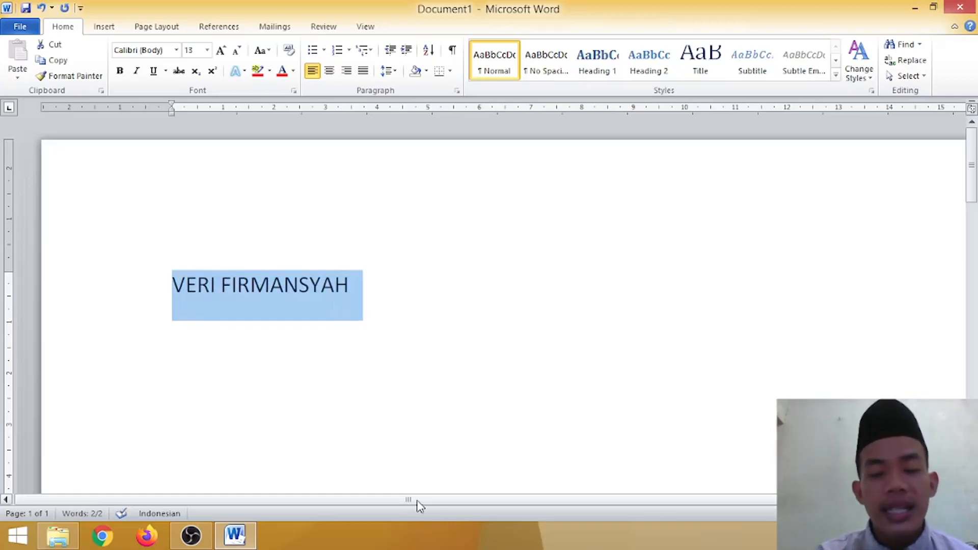
{"action": "key", "text": "ctrl+bracketright"}
{"action": "key", "text": "ctrl+bracketright"}
{"action": "key", "text": "ctrl+bracketright"}
{"action": "key", "text": "ctrl+bracketright"}
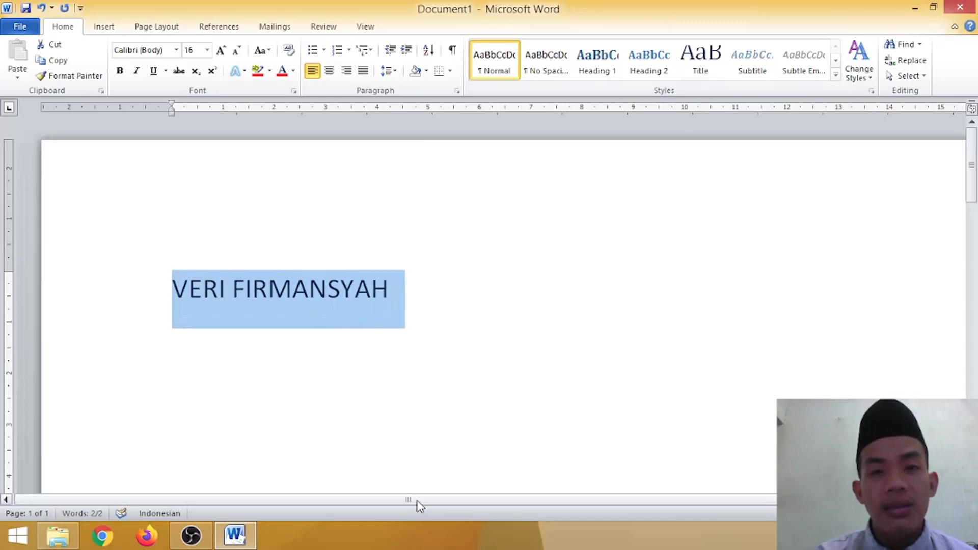
{"action": "key", "text": "ctrl+bracketright"}
{"action": "key", "text": "ctrl+bracketright"}
{"action": "key", "text": "ctrl+bracketright"}
{"action": "key", "text": "ctrl+bracketright"}
{"action": "key", "text": "ctrl+bracketright"}
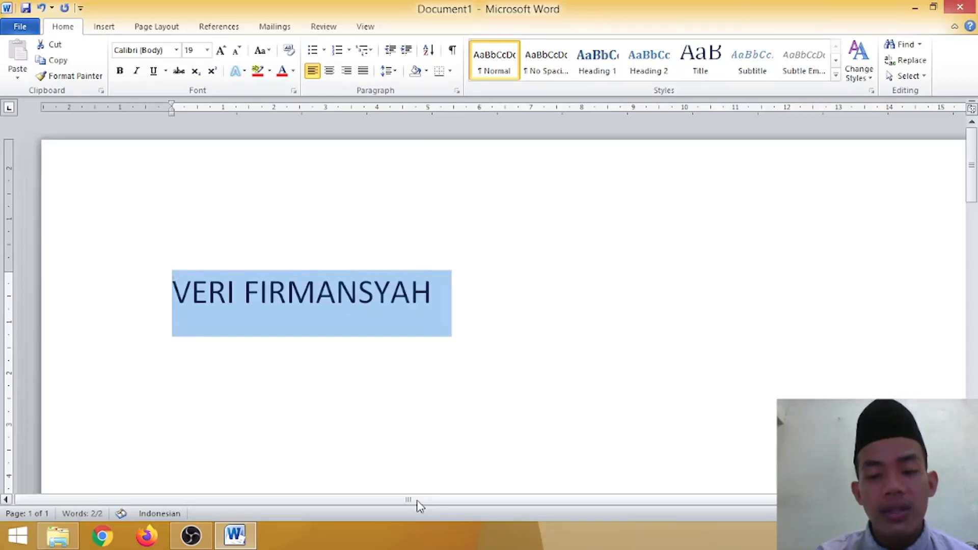
{"action": "key", "text": "ctrl+bracketright"}
{"action": "key", "text": "ctrl+bracketright"}
{"action": "key", "text": "ctrl+bracketright"}
{"action": "key", "text": "ctrl+bracketright"}
{"action": "key", "text": "ctrl+bracketright"}
{"action": "key", "text": "ctrl+bracketright"}
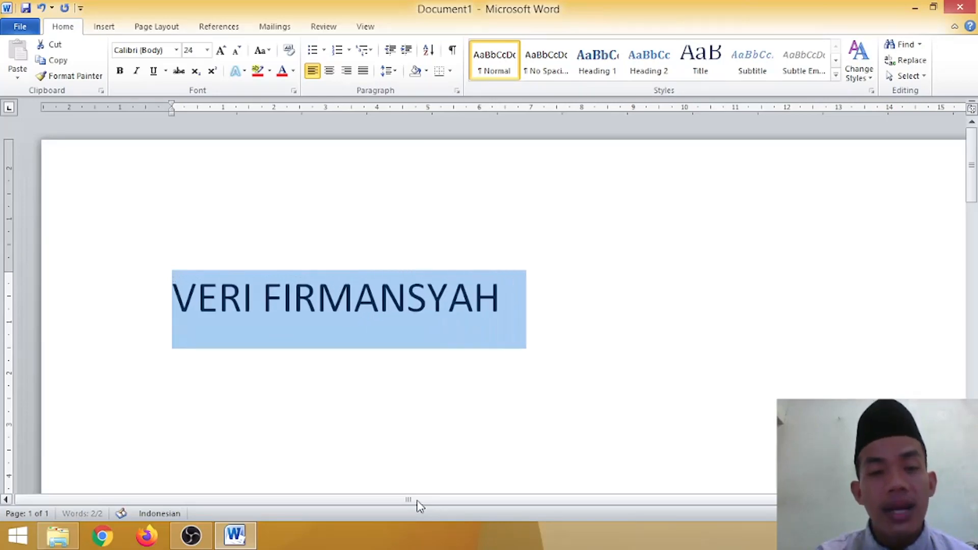
{"action": "key", "text": "ctrl+bracketright"}
{"action": "key", "text": "ctrl+bracketright"}
{"action": "key", "text": "ctrl+bracketright"}
{"action": "key", "text": "ctrl+bracketright"}
{"action": "key", "text": "ctrl+bracketright"}
{"action": "key", "text": "ctrl+bracketright"}
{"action": "key", "text": "ctrl+bracketright"}
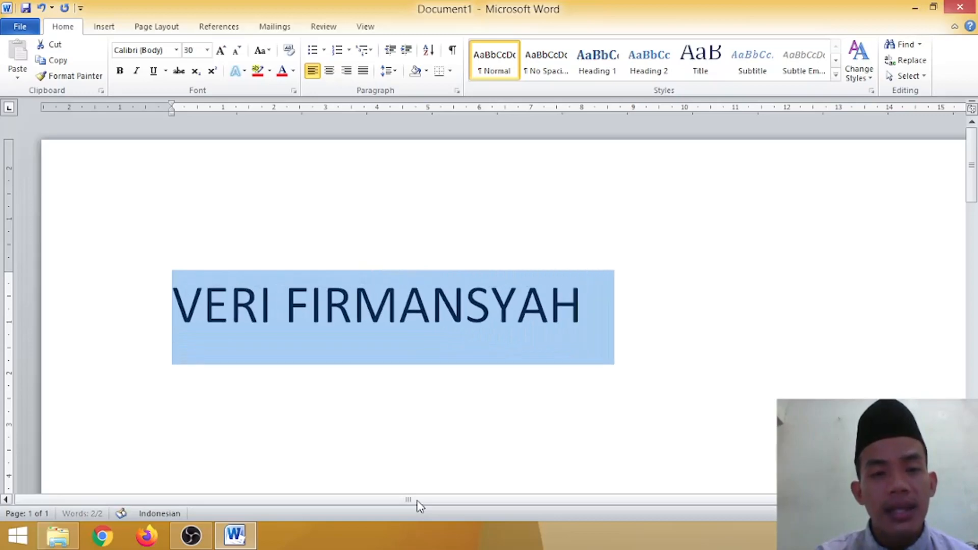
{"action": "key", "text": "ctrl+bracketright"}
{"action": "key", "text": "ctrl+bracketright"}
{"action": "key", "text": "ctrl+bracketright"}
{"action": "key", "text": "ctrl+bracketright"}
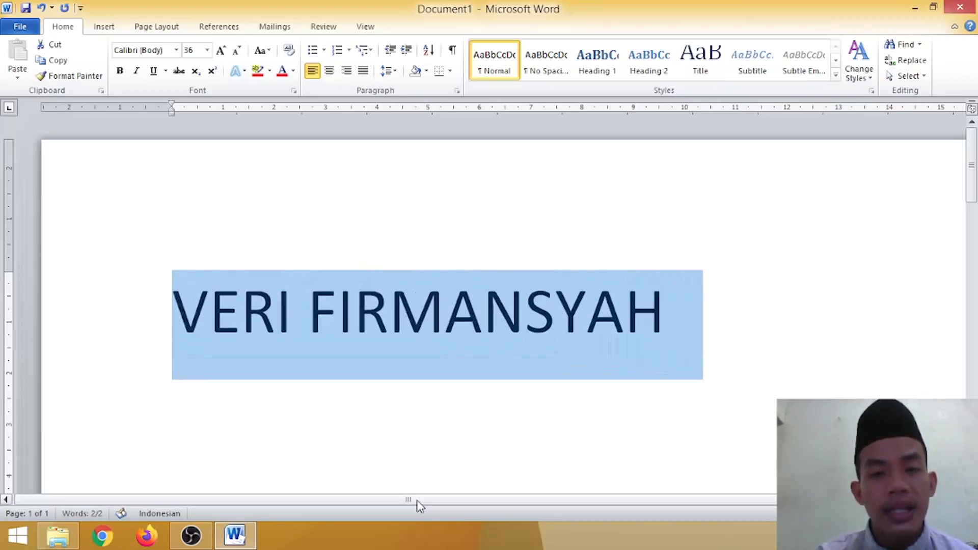
{"action": "key", "text": "ctrl+bracketright"}
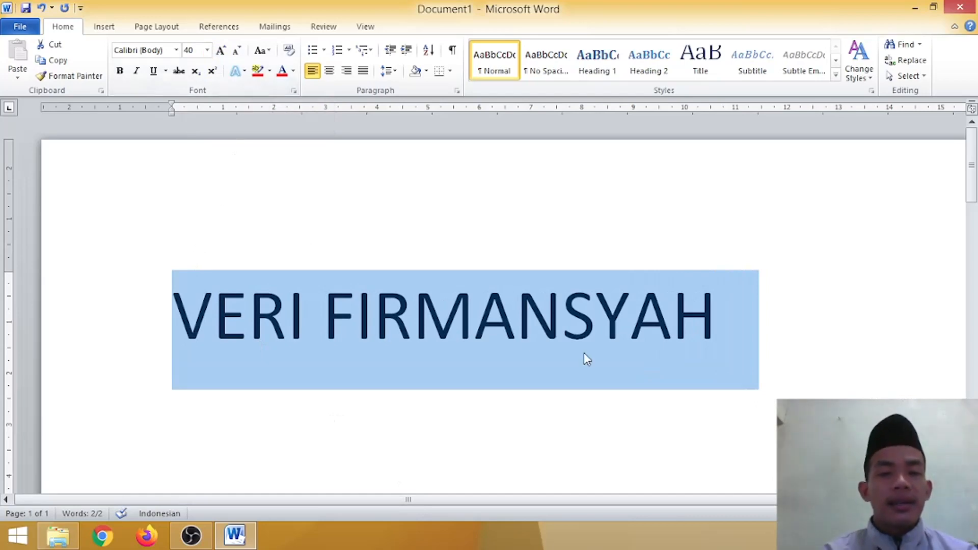
{"action": "left_click", "coordinate": [844, 366]}
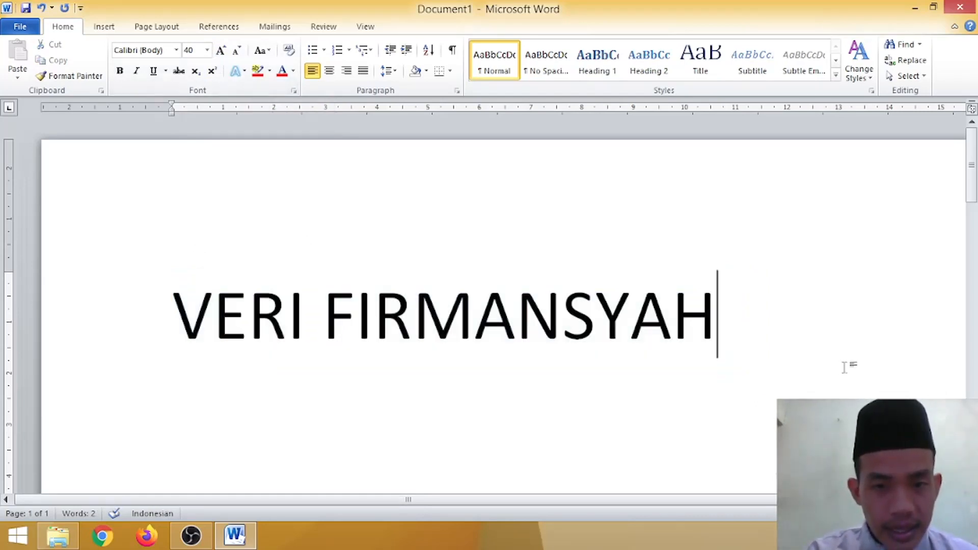
Step: Increase the font size of the entire name further to 51
{"action": "key", "text": "ctrl+a"}
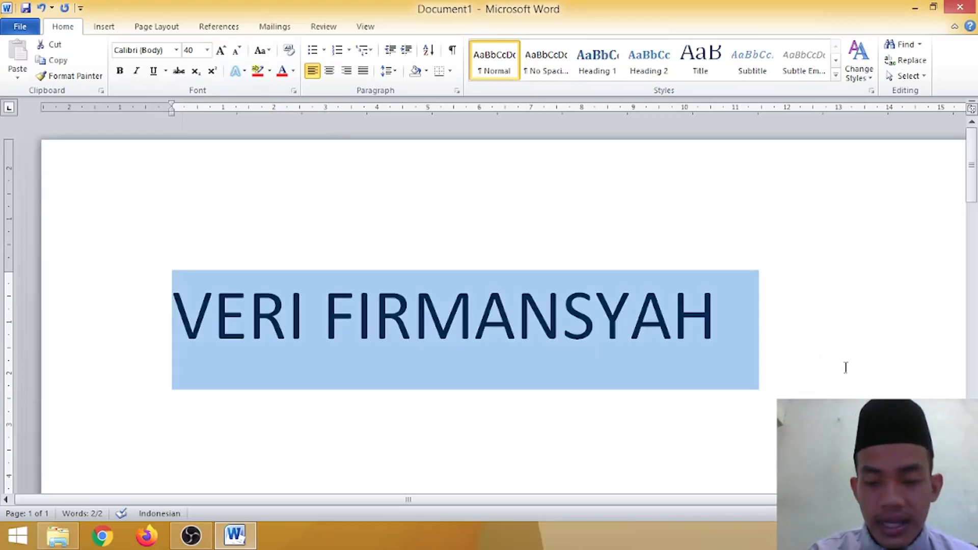
{"action": "key", "text": "ctrl+bracketright"}
{"action": "key", "text": "ctrl+bracketright"}
{"action": "key", "text": "ctrl+bracketright"}
{"action": "key", "text": "ctrl+bracketright"}
{"action": "key", "text": "ctrl+bracketright"}
{"action": "key", "text": "ctrl+bracketright"}
{"action": "key", "text": "ctrl+bracketright"}
{"action": "key", "text": "ctrl+bracketright"}
{"action": "key", "text": "ctrl+bracketright"}
{"action": "key", "text": "ctrl+bracketright"}
{"action": "key", "text": "ctrl+bracketright"}
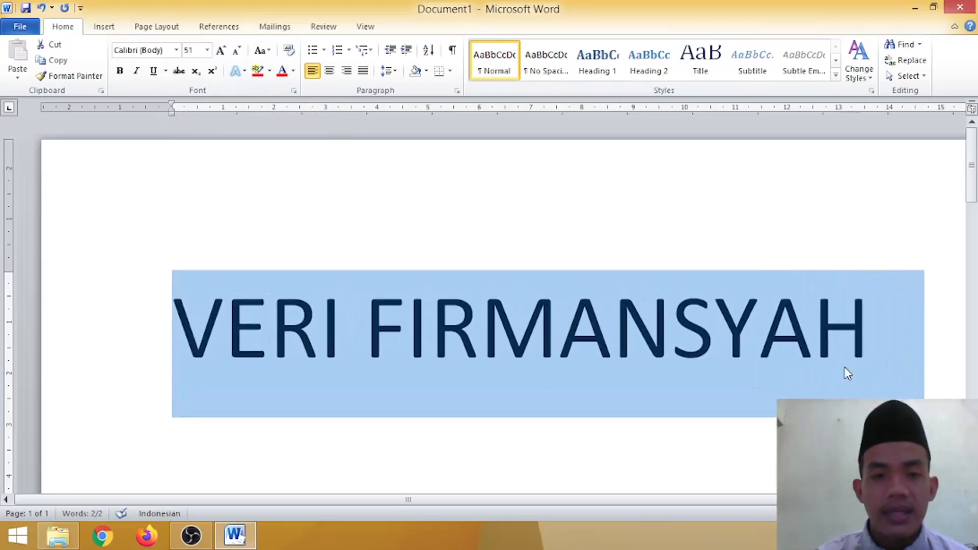
{"action": "left_click", "coordinate": [660, 386]}
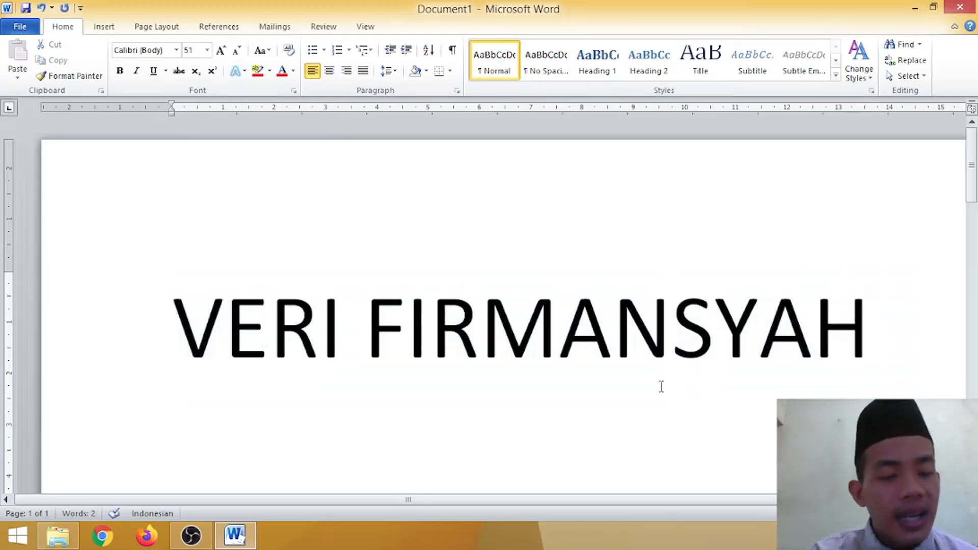
Step: Apply a text outline with a weight of 1 pt to the whole name
{"action": "triple_click", "coordinate": [661, 386]}
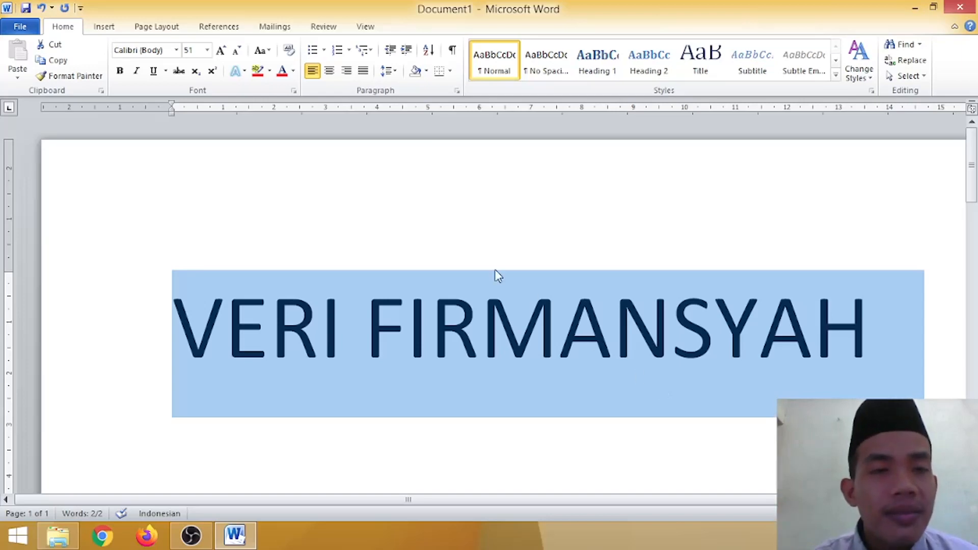
{"action": "left_click", "coordinate": [246, 73]}
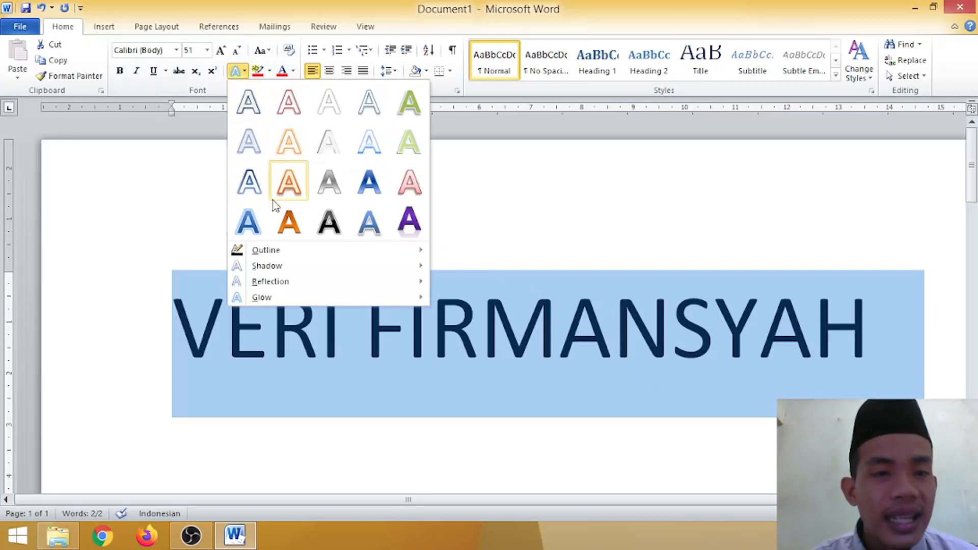
{"action": "mouse_move", "coordinate": [289, 256]}
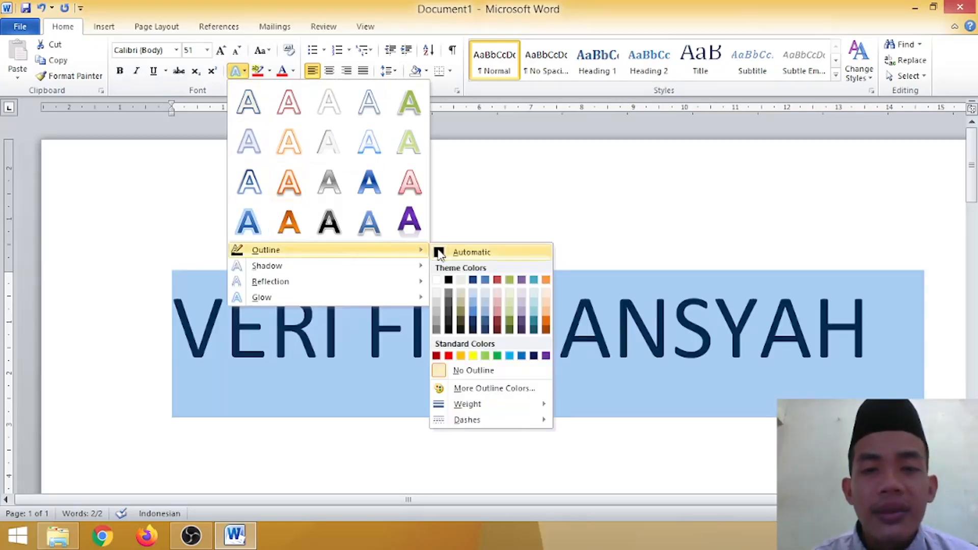
{"action": "mouse_move", "coordinate": [504, 410]}
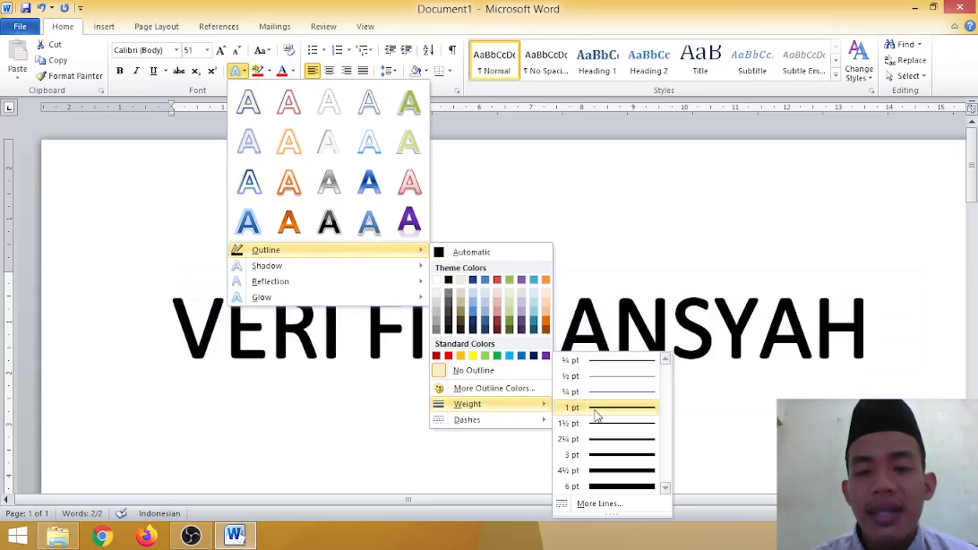
{"action": "left_click", "coordinate": [594, 410]}
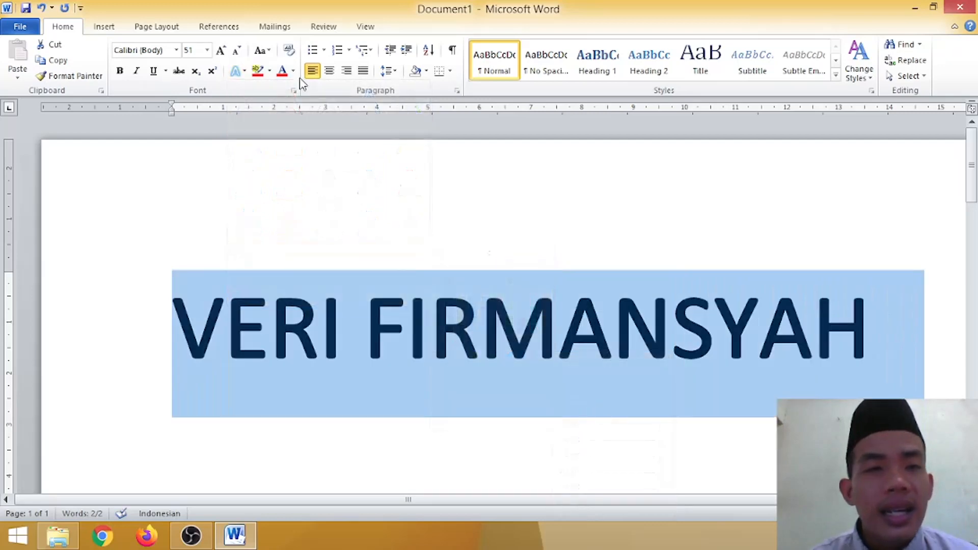
Step: Change the name's outline colour to the standard orange
{"action": "left_click", "coordinate": [245, 73]}
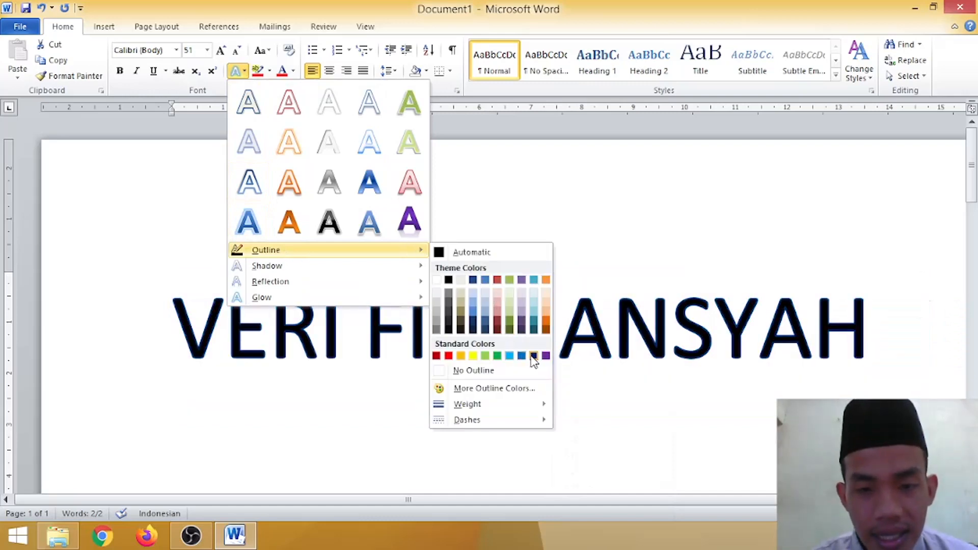
{"action": "left_click", "coordinate": [464, 357]}
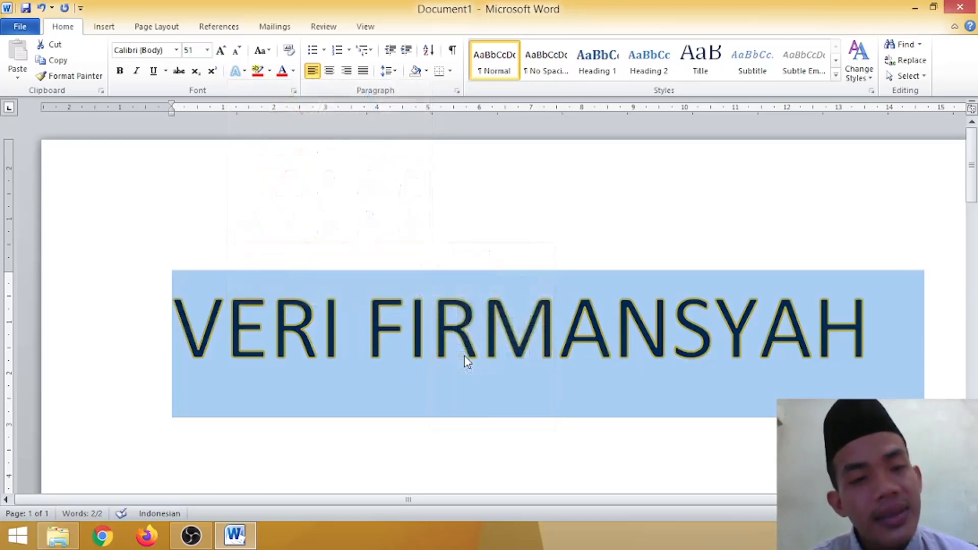
{"action": "left_click", "coordinate": [886, 377]}
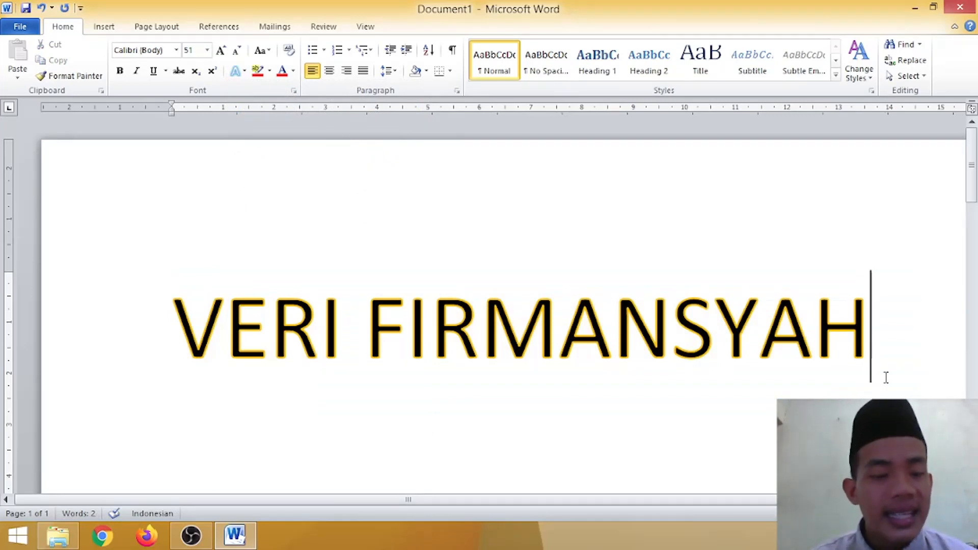
Step: Add the outer Offset Top shadow effect to the whole name
{"action": "key", "text": "ctrl+a"}
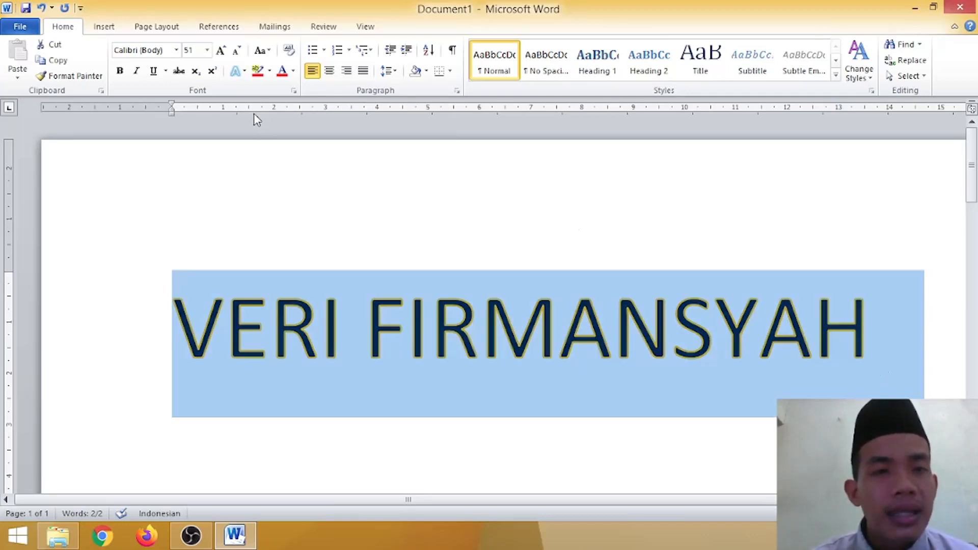
{"action": "left_click", "coordinate": [245, 71]}
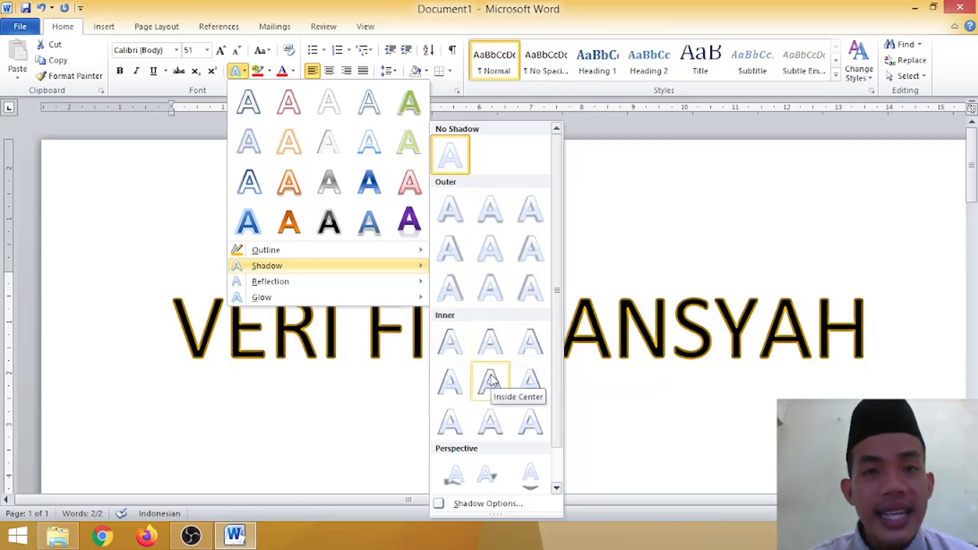
{"action": "left_click", "coordinate": [490, 287]}
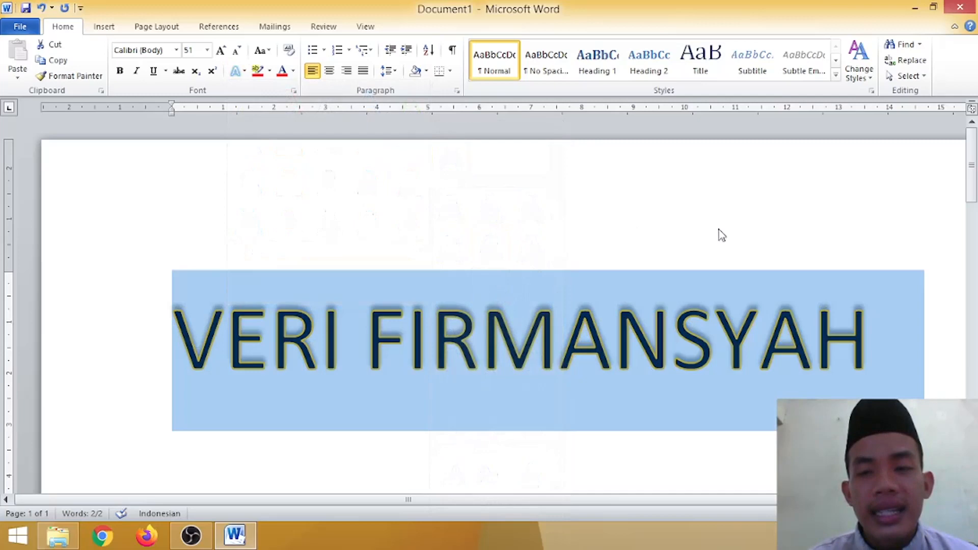
{"action": "left_click", "coordinate": [890, 225]}
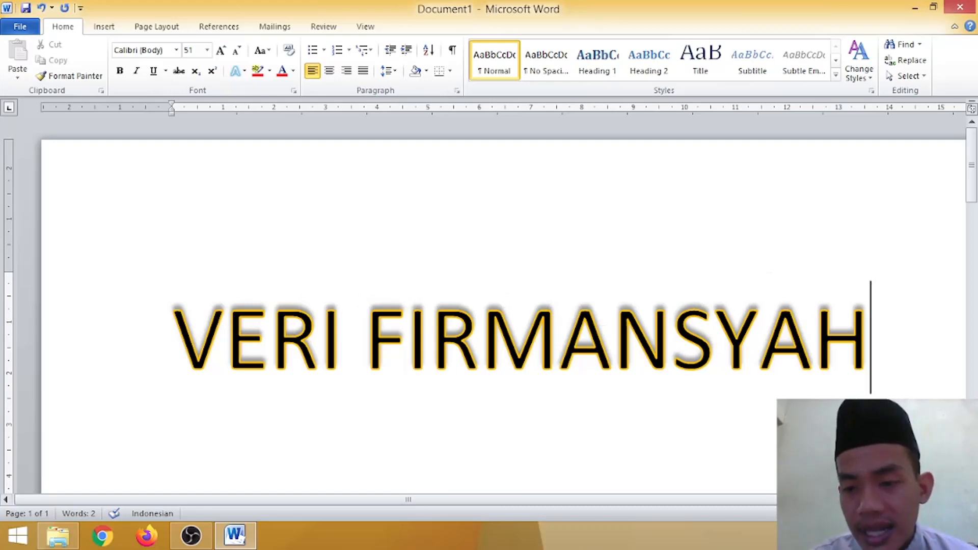
{"action": "scroll", "coordinate": [726, 449], "scroll_direction": "up", "scroll_amount": 3, "text": "ctrl"}
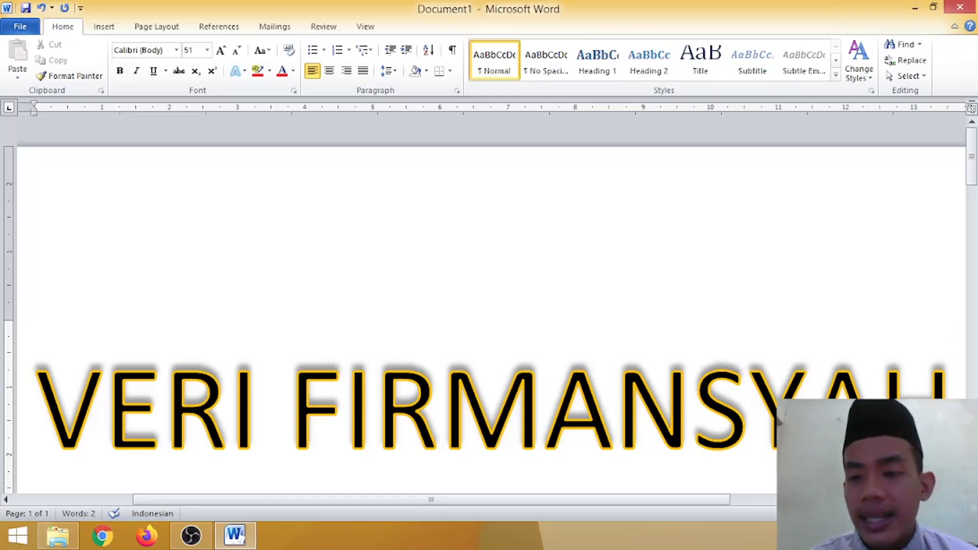
{"action": "scroll", "coordinate": [779, 418], "scroll_direction": "down", "scroll_amount": 2, "text": "ctrl"}
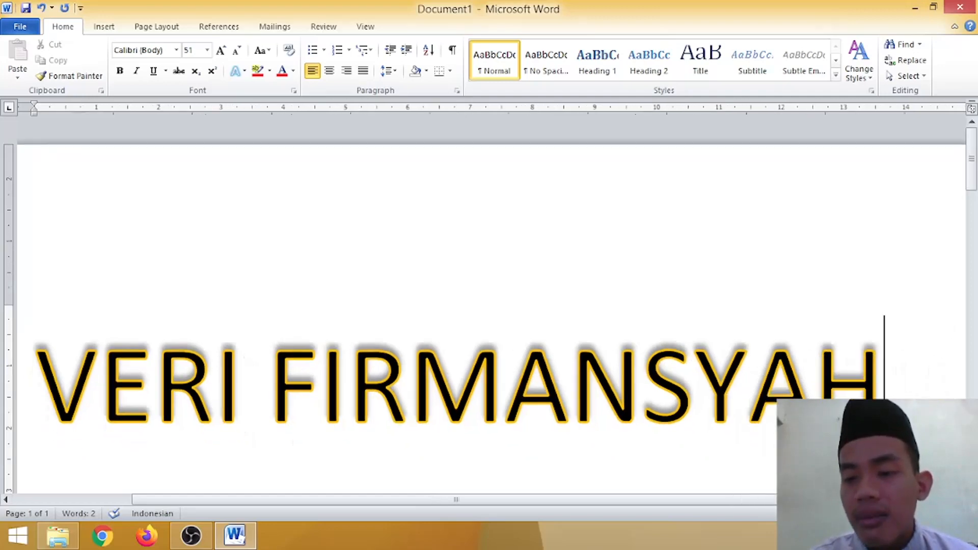
{"action": "scroll", "coordinate": [779, 420], "scroll_direction": "up", "scroll_amount": 1, "text": "ctrl"}
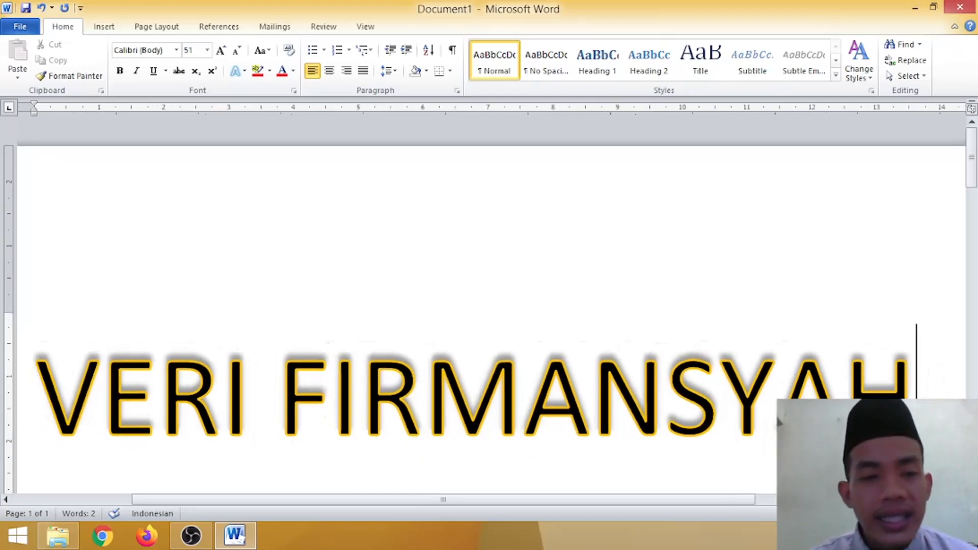
{"action": "left_click", "coordinate": [245, 72]}
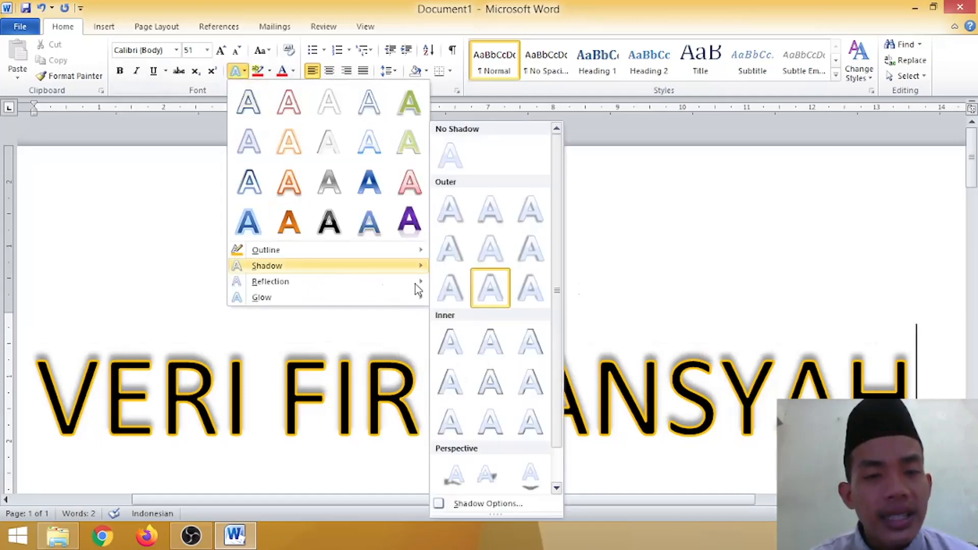
{"action": "mouse_move", "coordinate": [419, 281]}
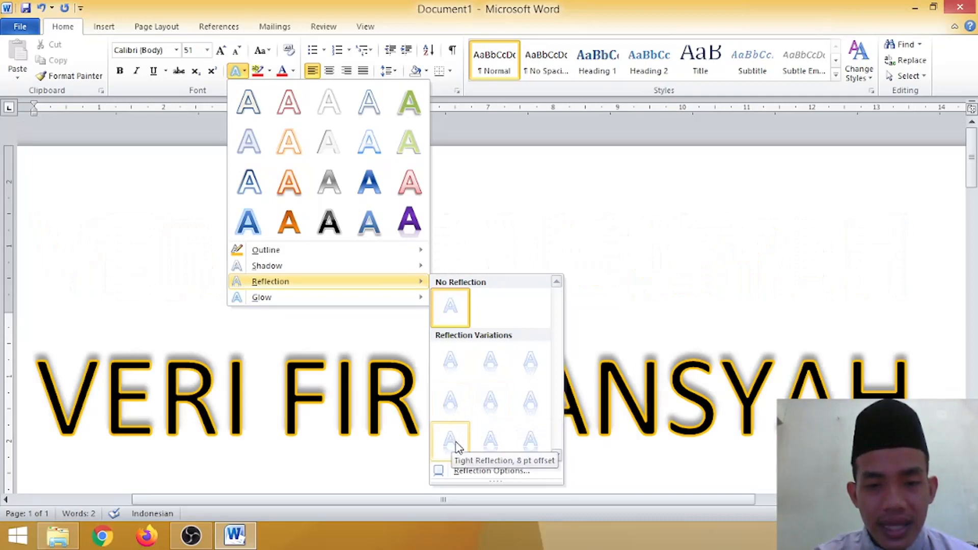
{"action": "left_click", "coordinate": [538, 362]}
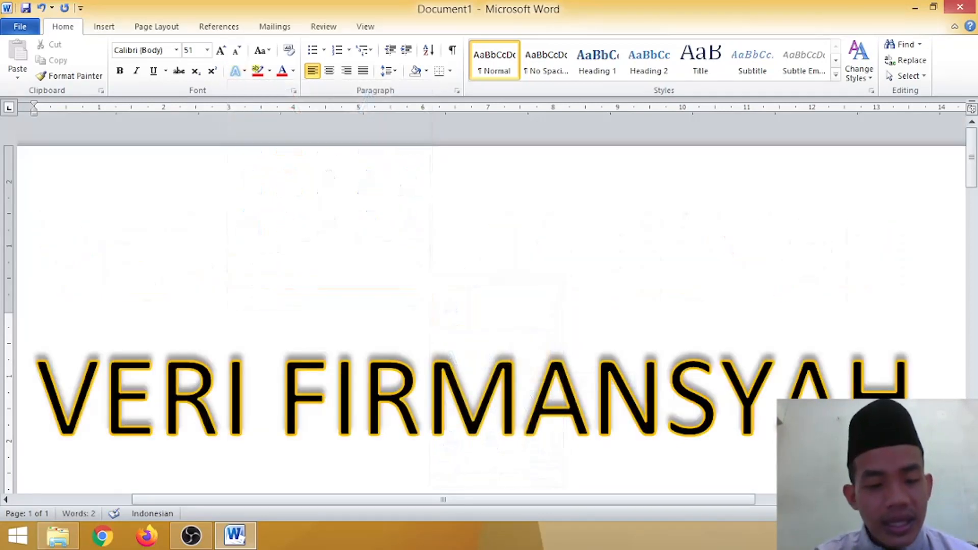
Step: Apply the Half Reflection, 4 pt offset variation to the whole name
{"action": "key", "text": "ctrl+a"}
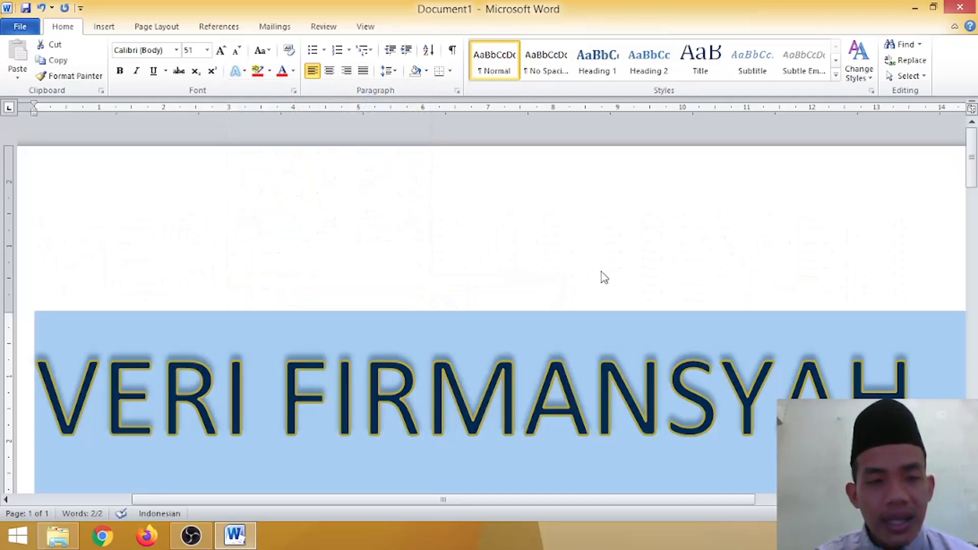
{"action": "left_click", "coordinate": [246, 75]}
{"action": "mouse_move", "coordinate": [322, 285]}
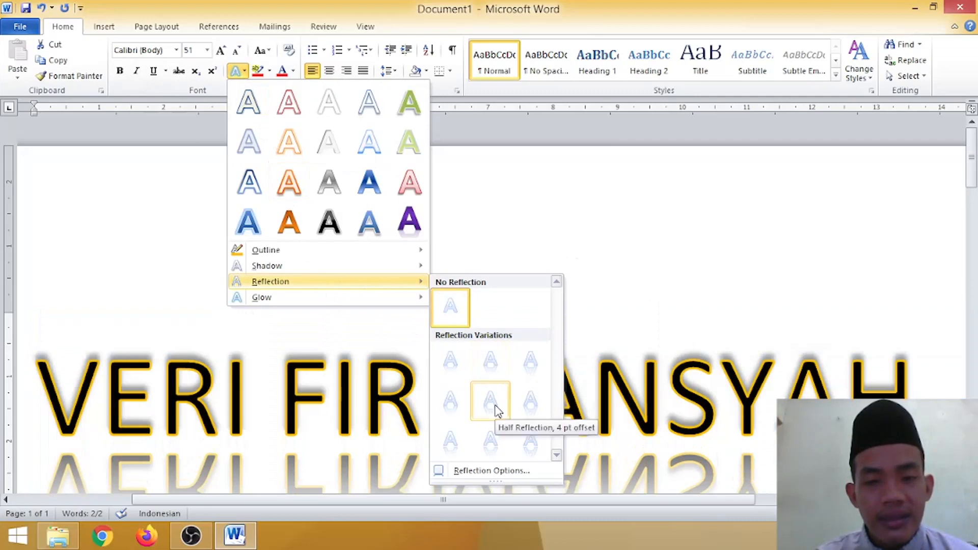
{"action": "left_click", "coordinate": [493, 403]}
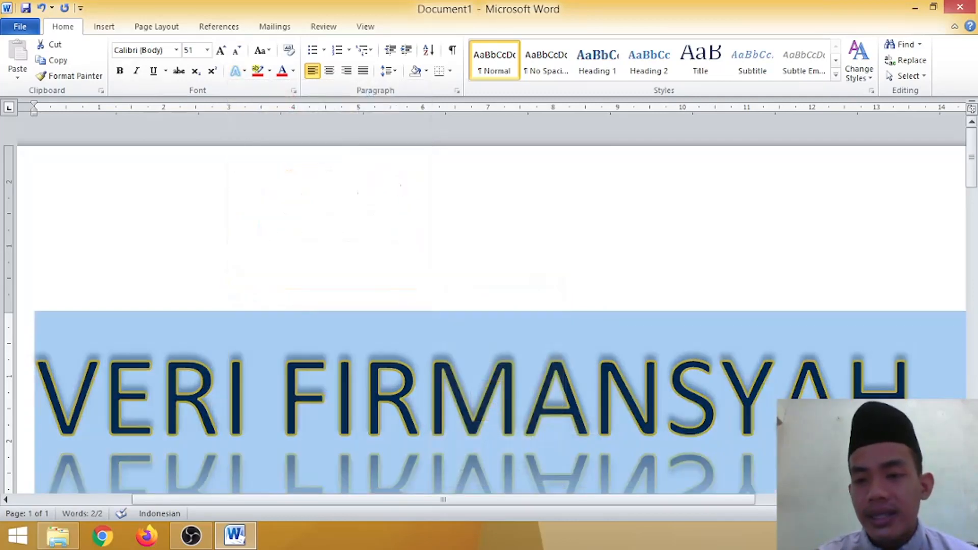
{"action": "scroll", "coordinate": [484, 306], "scroll_direction": "down", "scroll_amount": 3}
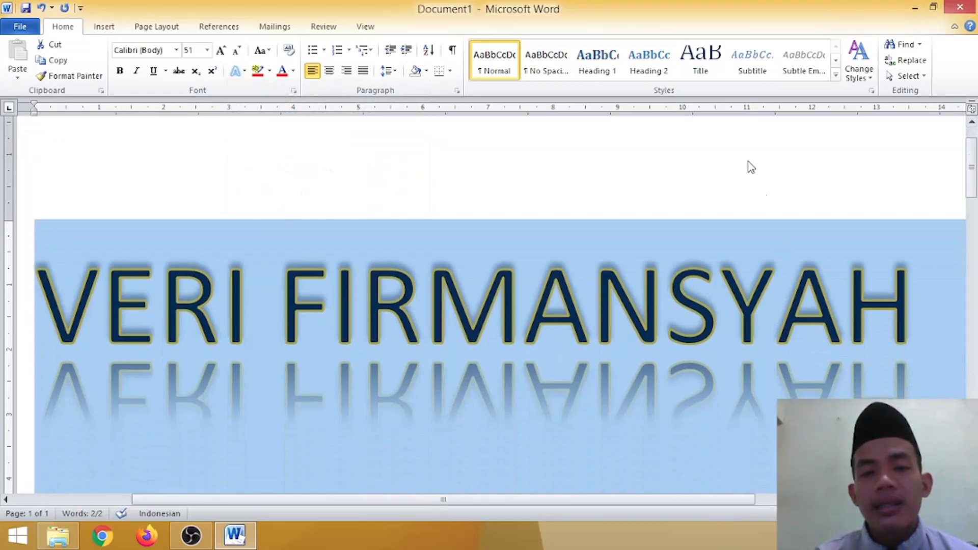
{"action": "left_click", "coordinate": [775, 305]}
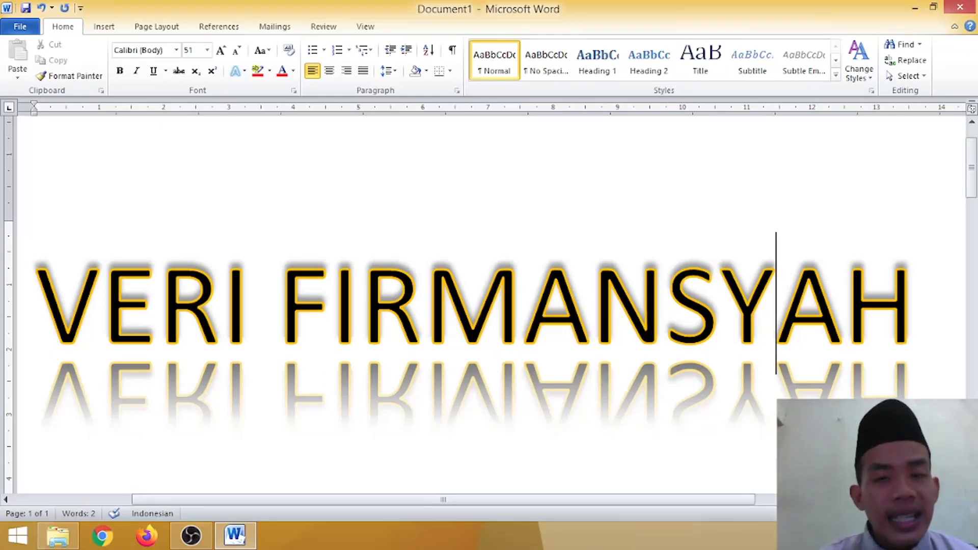
Step: Add a blue glow to the whole name, using the first variation in the third row of glow presets
{"action": "key", "text": "ctrl+a"}
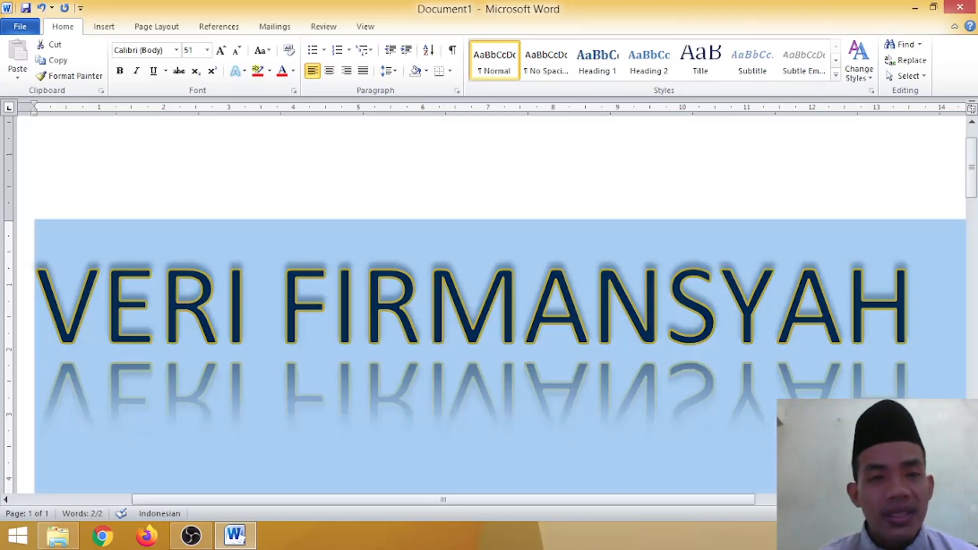
{"action": "left_click", "coordinate": [243, 72]}
{"action": "mouse_move", "coordinate": [303, 296]}
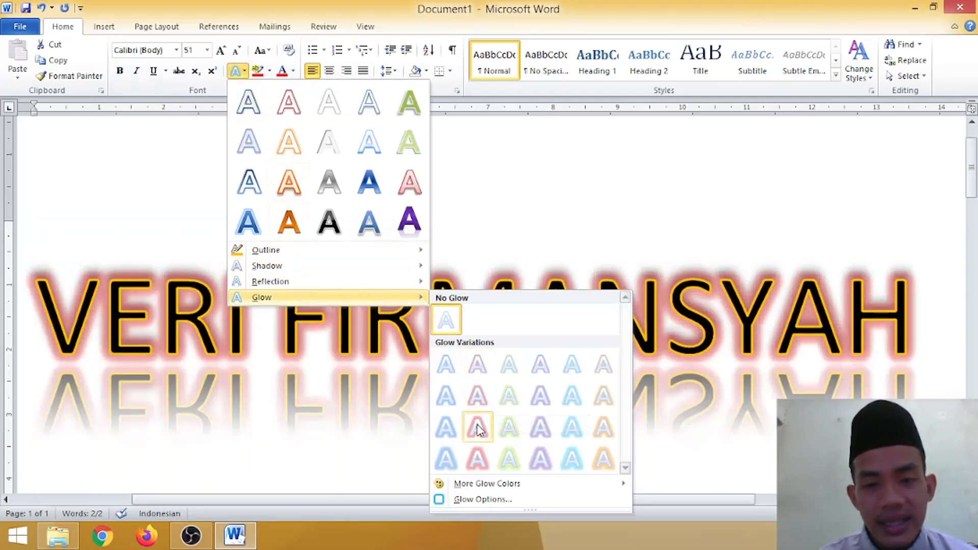
{"action": "left_click", "coordinate": [450, 428]}
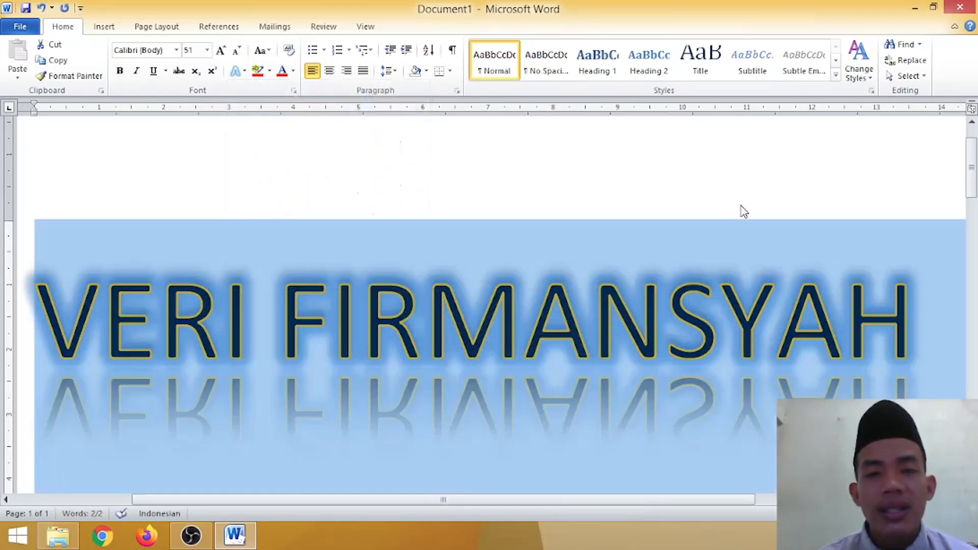
{"action": "left_click", "coordinate": [756, 214]}
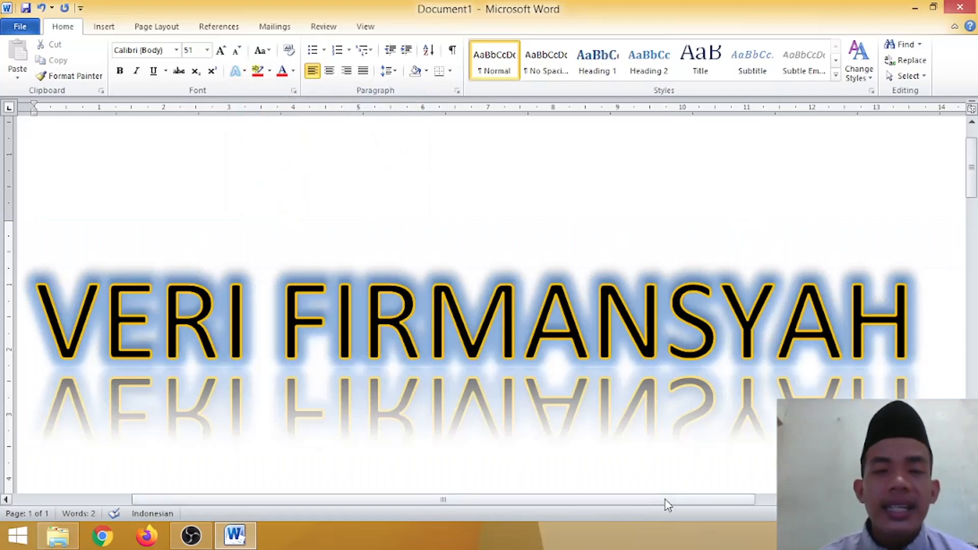
{"action": "left_click_drag", "start_coordinate": [664, 499], "coordinate": [641, 498]}
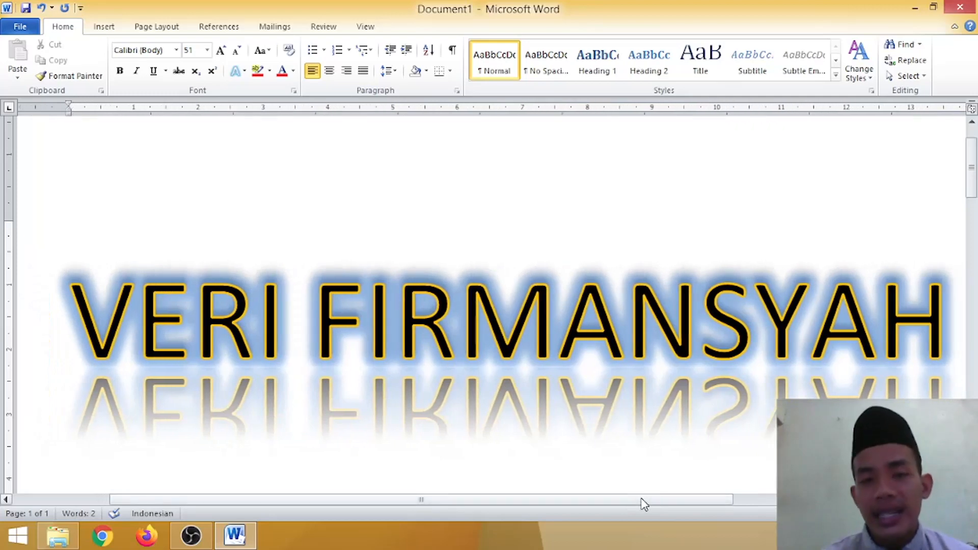